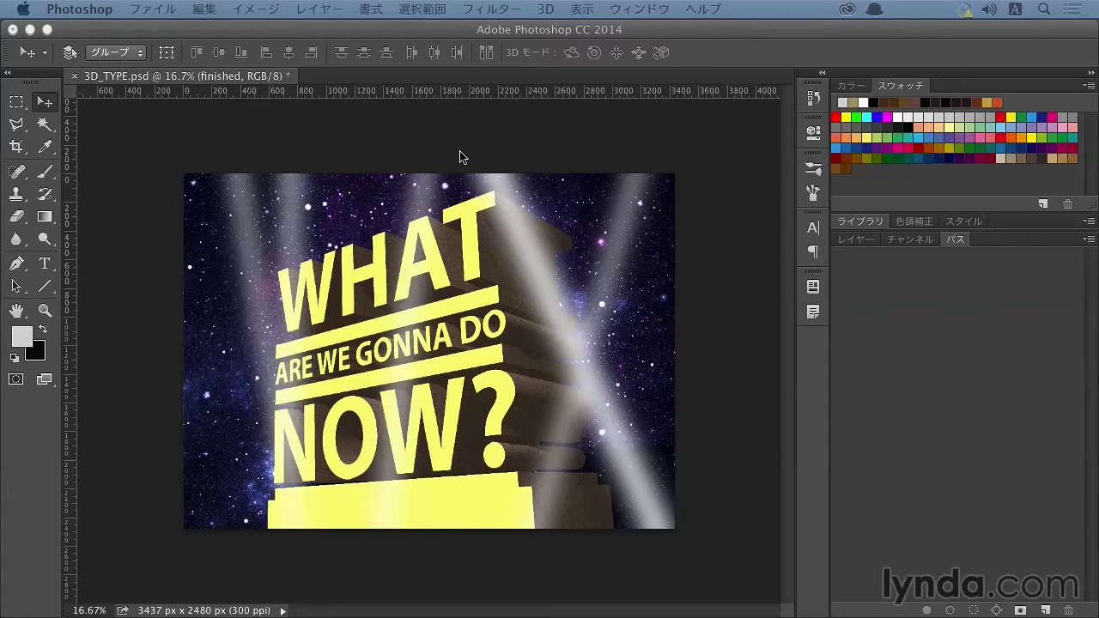
# Step: In the Layers panel, hide the 'finished' group and show the 'begin' group
pyautogui.click(856, 240)
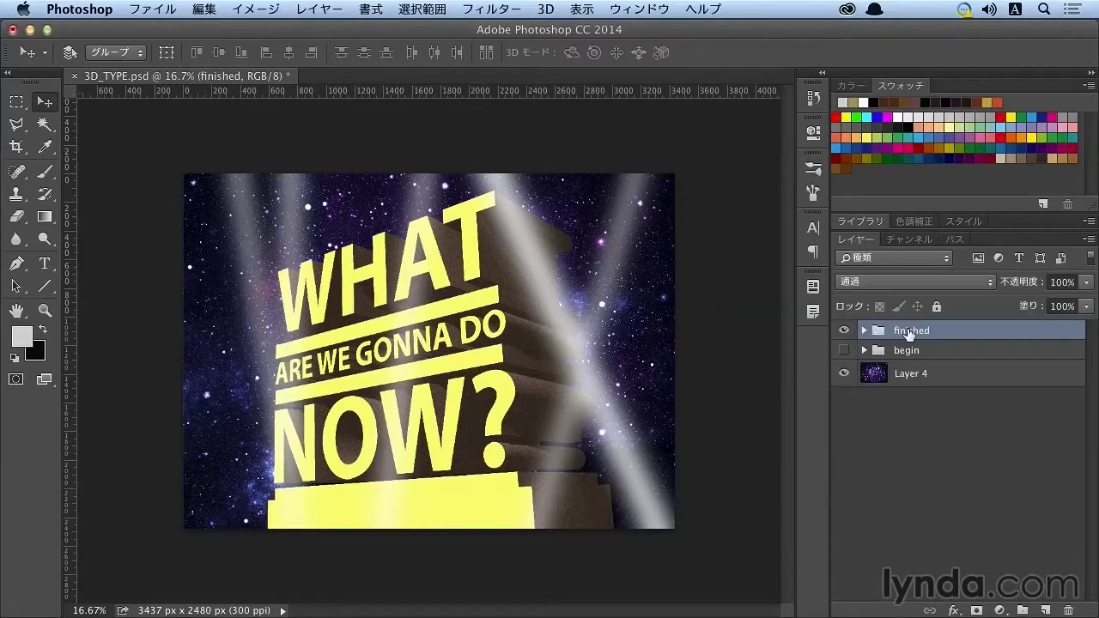
pyautogui.click(844, 331)
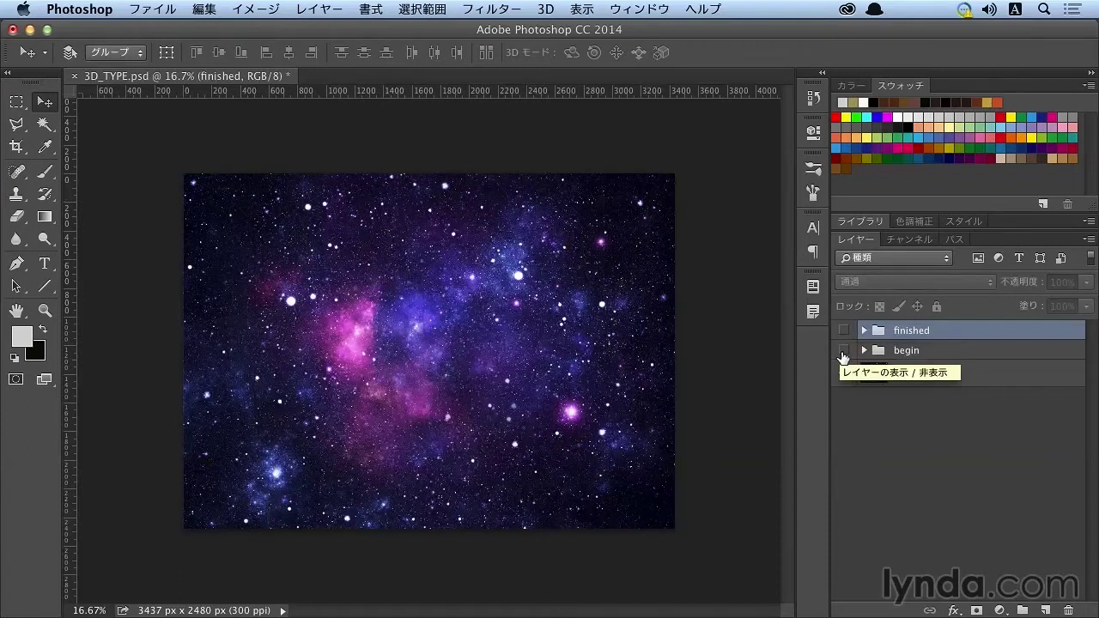
pyautogui.click(844, 350)
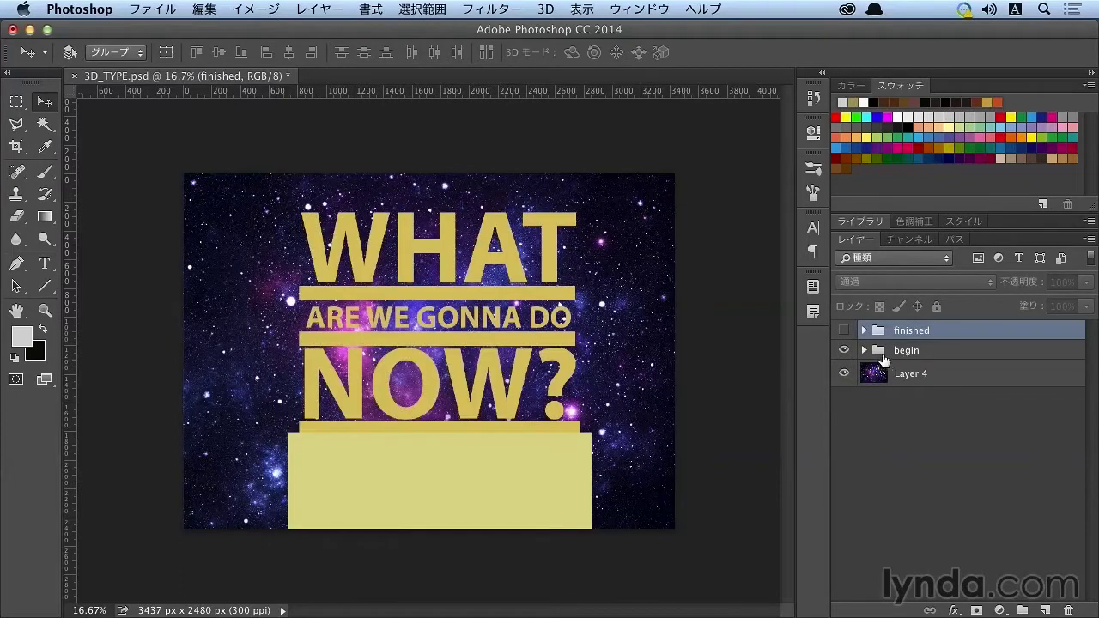
# Step: Convert Rectangle 1 copy through the 'WHAT ARE WE GONNA DO NOW?' text layer into a smart object
pyautogui.click(867, 353)
pyautogui.click(864, 350)
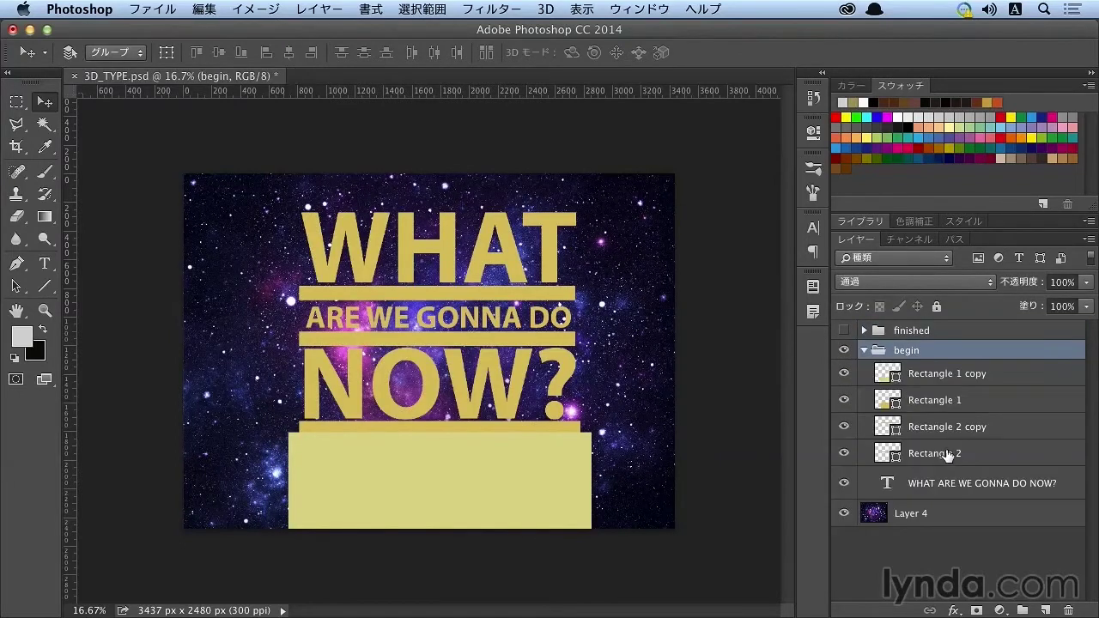
pyautogui.click(940, 375)
pyautogui.click(844, 377)
pyautogui.click(844, 373)
pyautogui.click(844, 400)
pyautogui.click(843, 400)
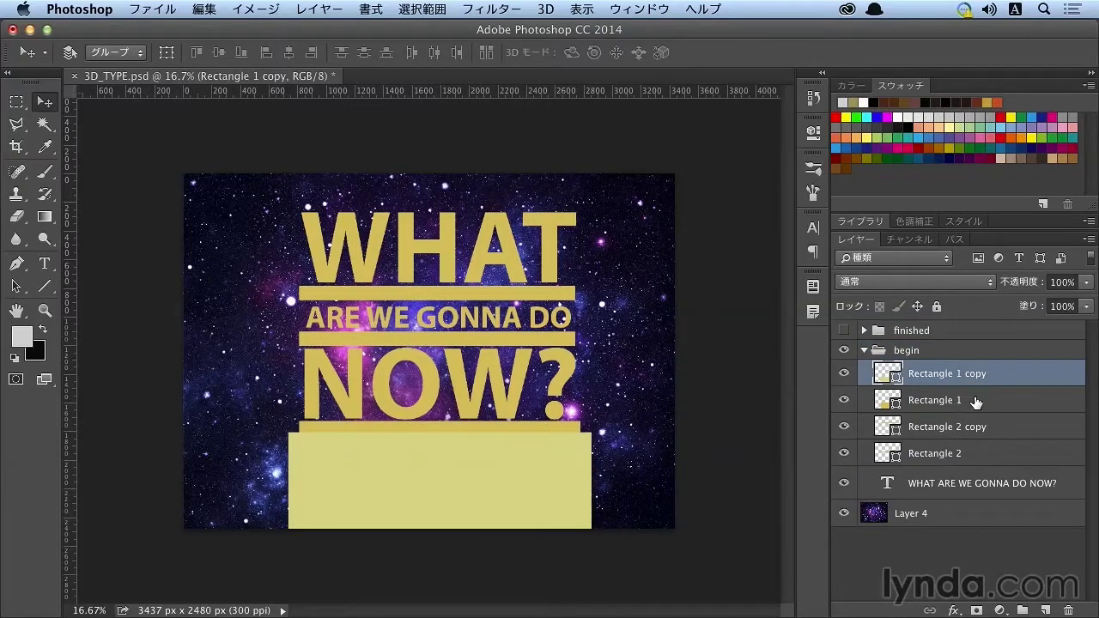
pyautogui.keyDown('shift'); pyautogui.click(959, 486); pyautogui.keyUp('shift')
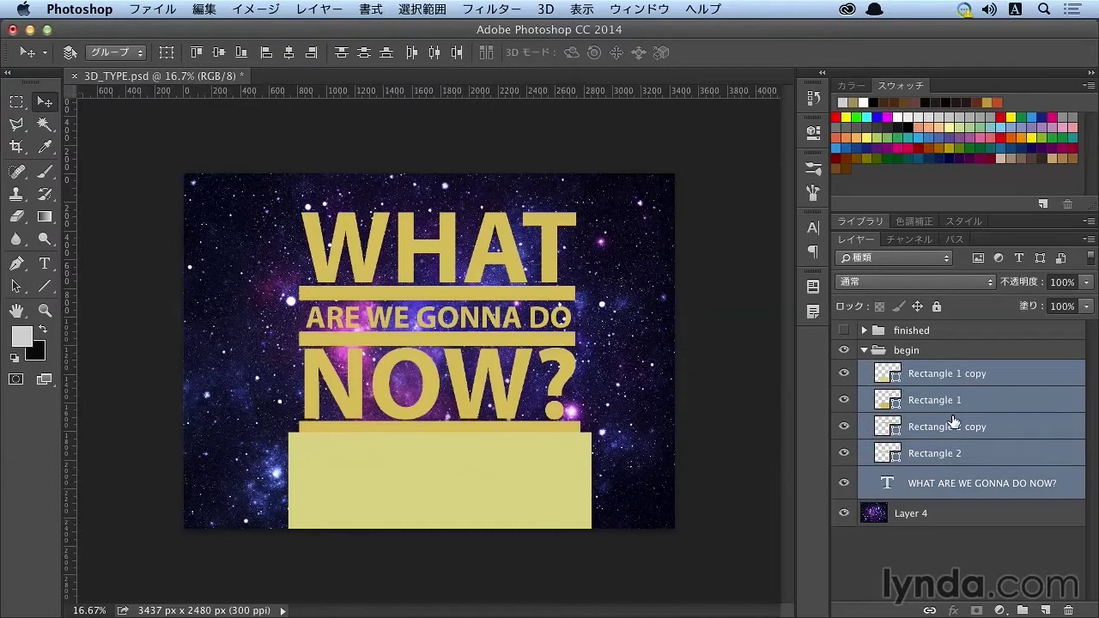
pyautogui.rightClick(1006, 378)
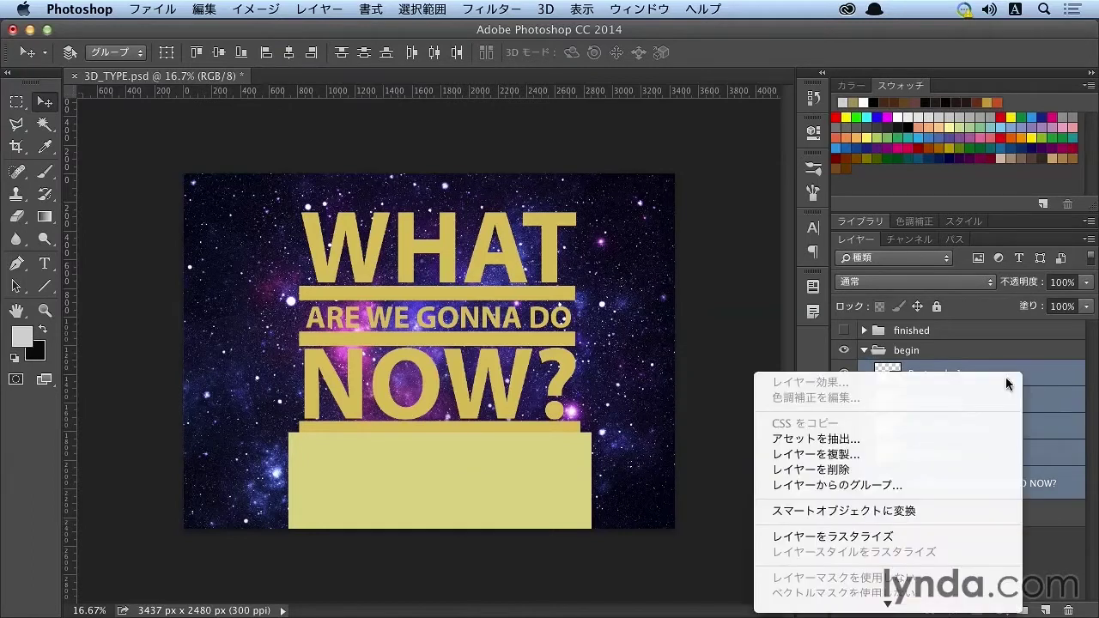
pyautogui.click(910, 510)
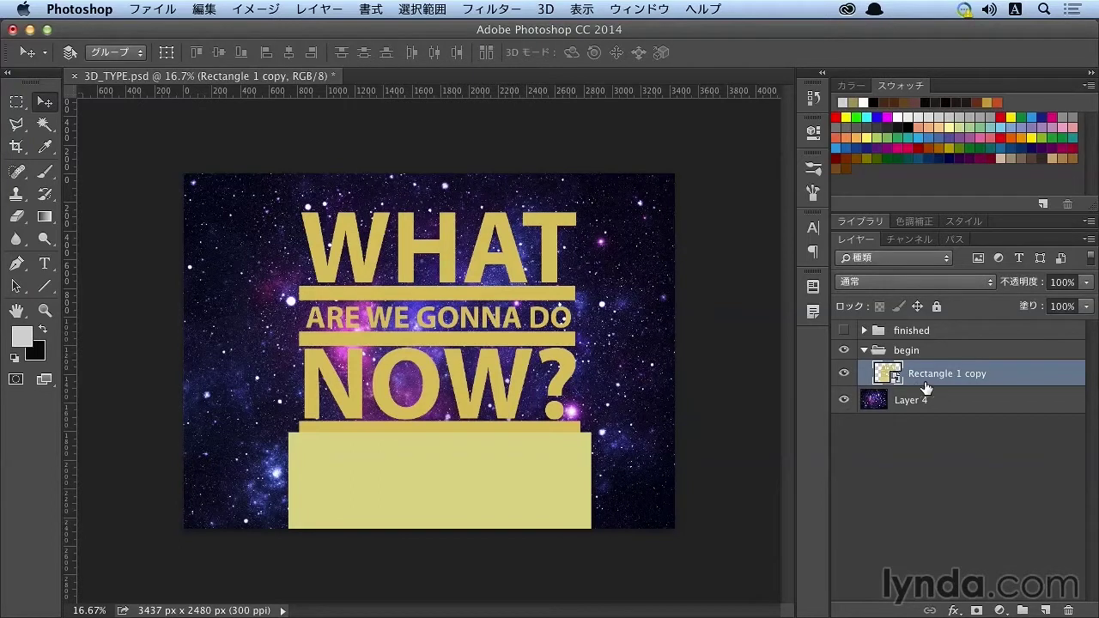
# Step: Apply 3D > New 3D Extrusion from Selected Layer and accept the 3D workspace
pyautogui.click(546, 10)
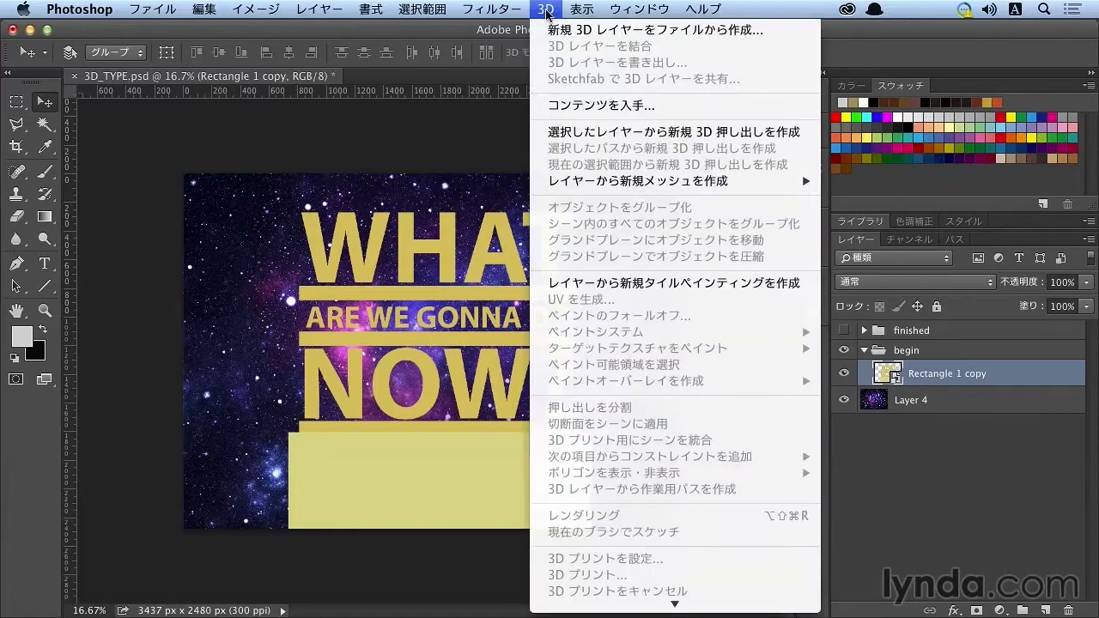
pyautogui.click(567, 138)
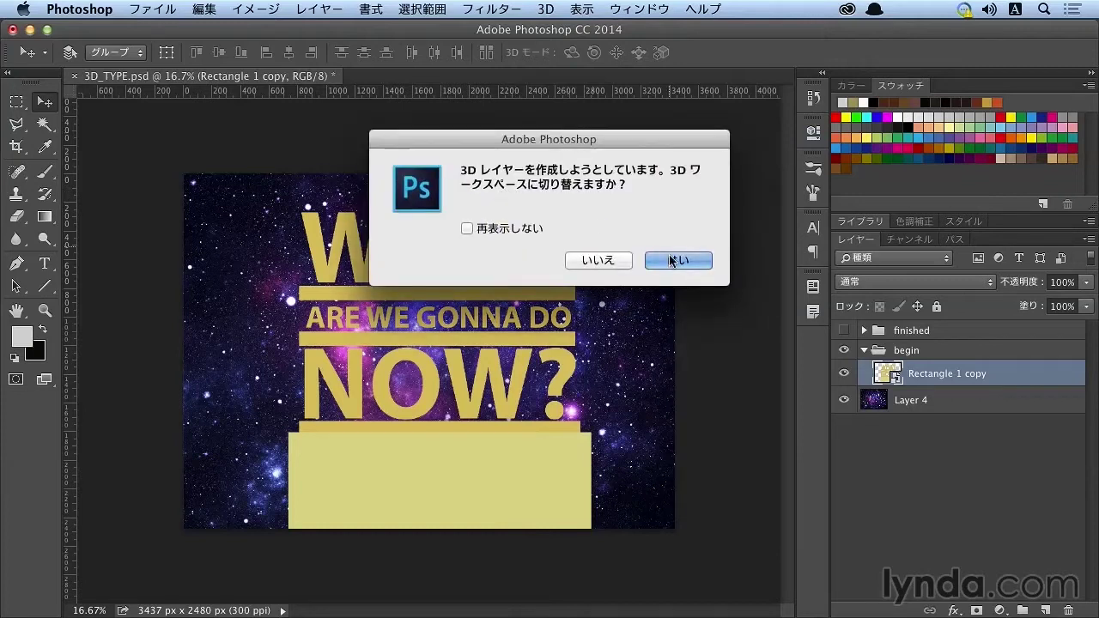
pyautogui.click(671, 260)
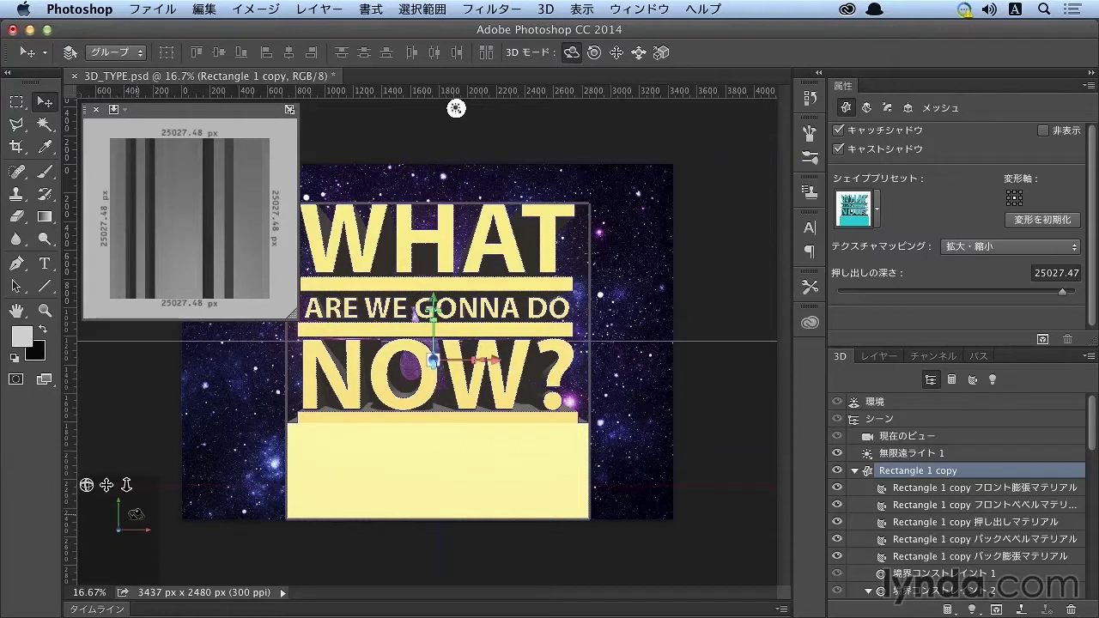
pyautogui.click(133, 515)
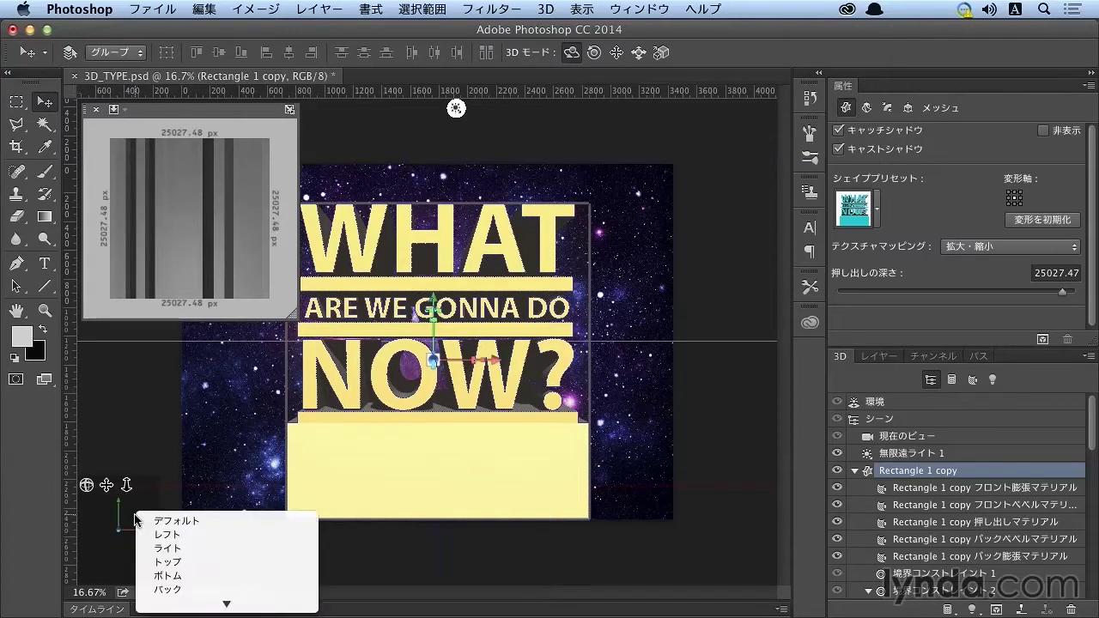
pyautogui.click(166, 562)
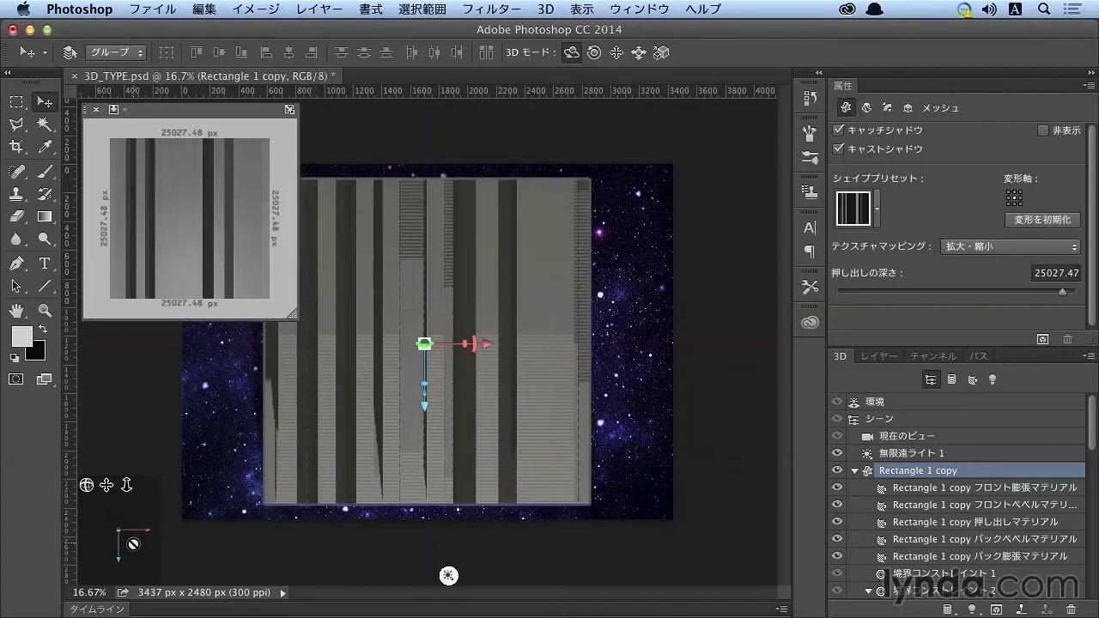
pyautogui.click(141, 534)
pyautogui.click(163, 546)
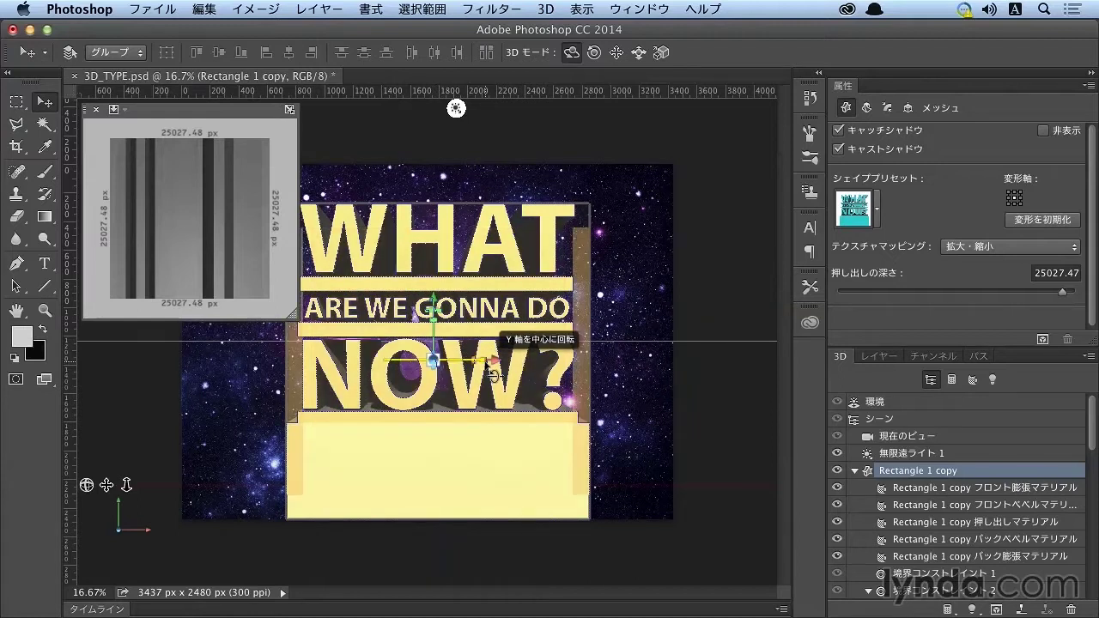
# Step: Nudge the 3D text along its X axis, then rotate it to reveal the extruded sides
pyautogui.hotkey('ctrl', '+')
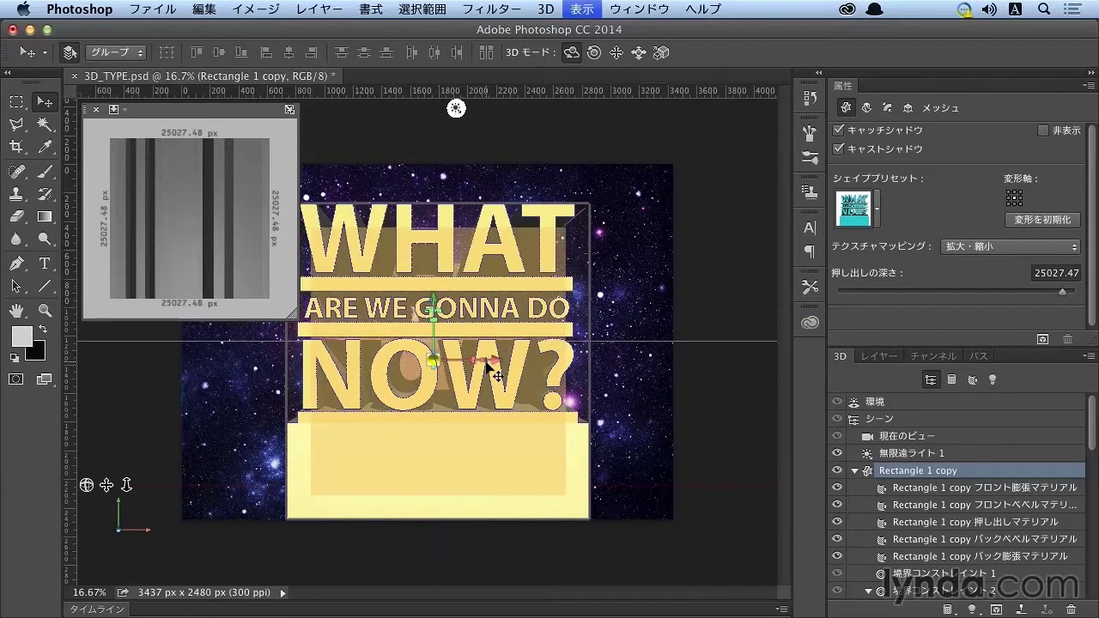
pyautogui.hotkey('ctrl', '+')
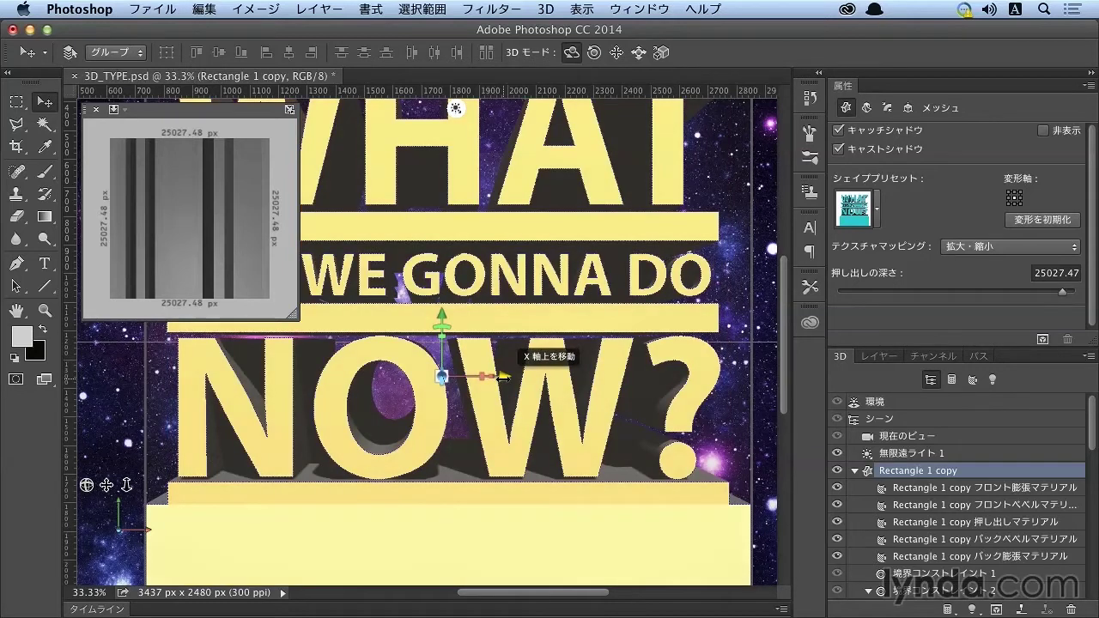
pyautogui.moveTo(502, 378)
pyautogui.mouseDown()
pyautogui.moveTo(476, 376)
pyautogui.moveTo(508, 375)
pyautogui.mouseUp()
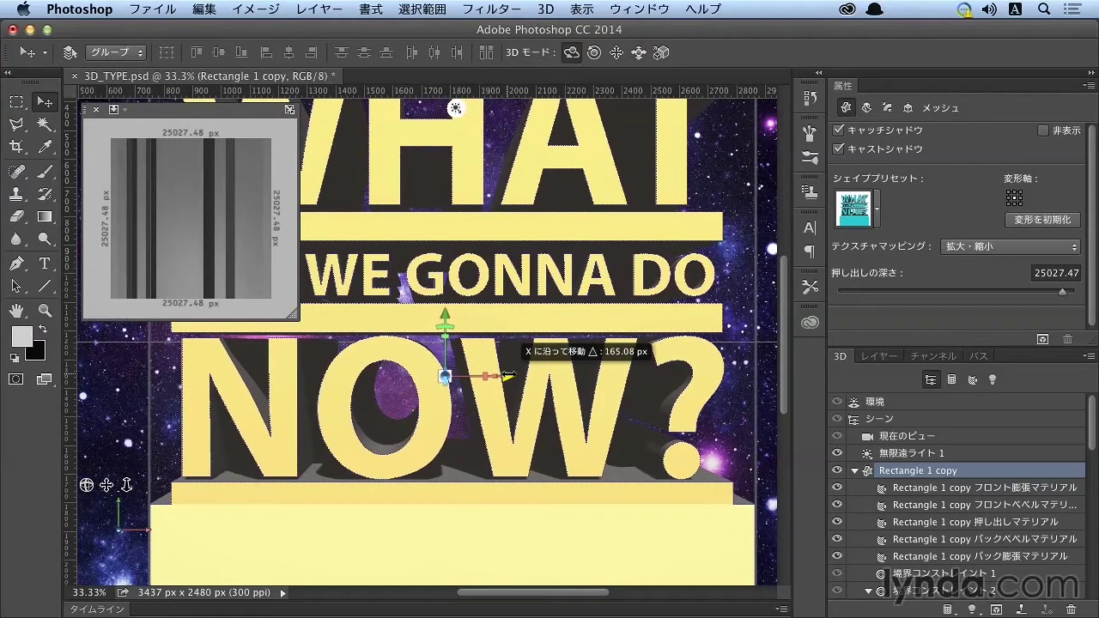
pyautogui.hotkey('ctrl', '-')
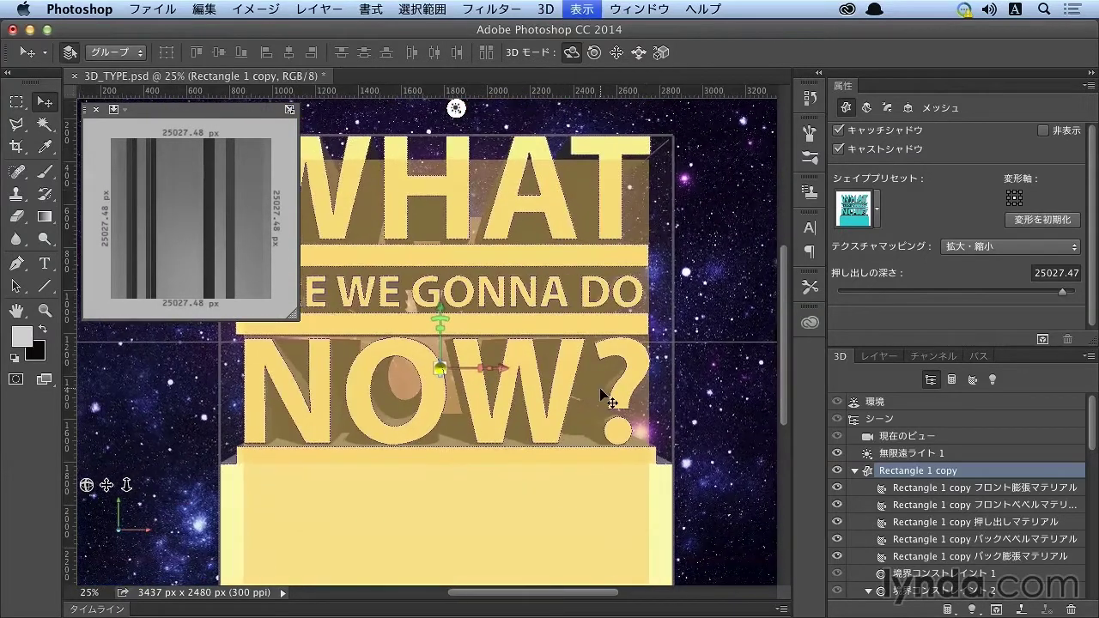
pyautogui.hotkey('ctrl', '-')
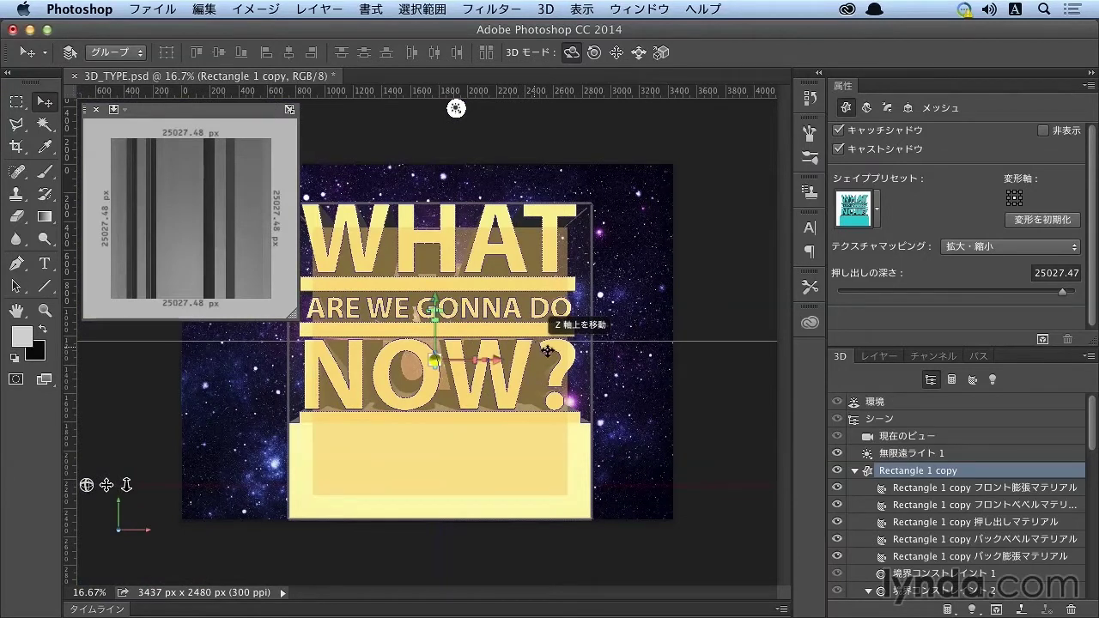
pyautogui.moveTo(582, 353); pyautogui.dragTo(533, 354)
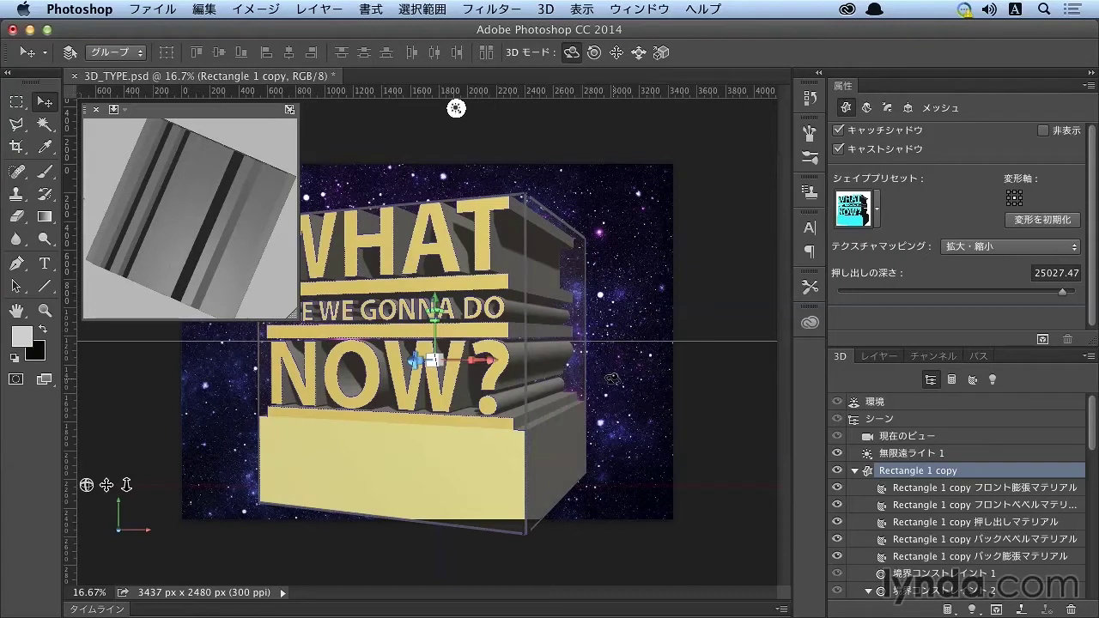
# Step: Move the 3D text block right, up and closer to the viewer with the gizmo axes
pyautogui.moveTo(615, 379); pyautogui.dragTo(617, 379)
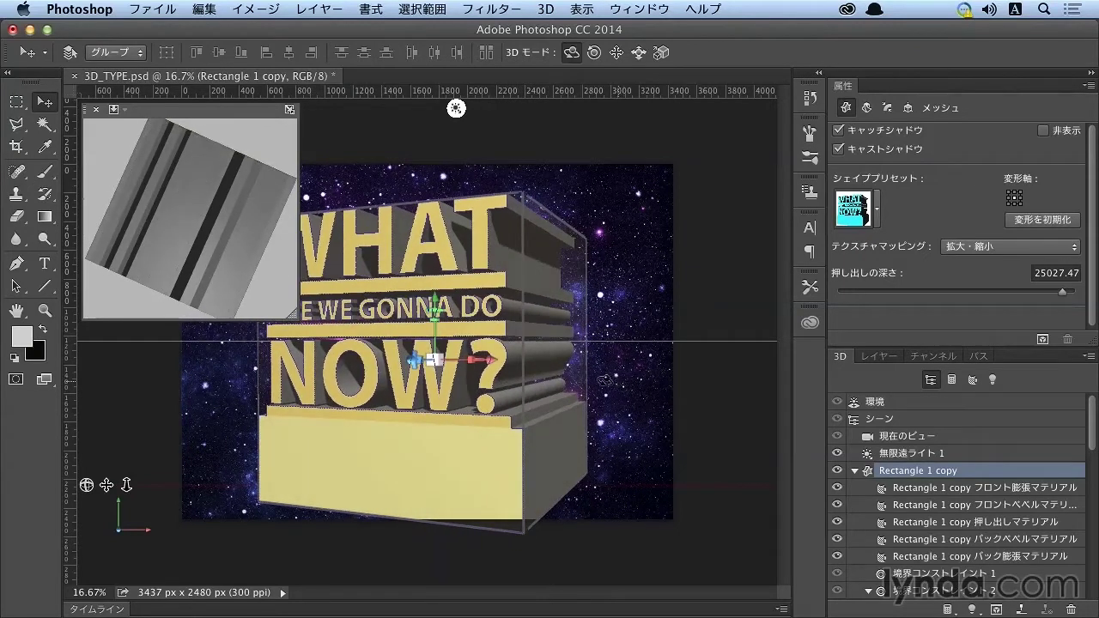
pyautogui.moveTo(488, 360)
pyautogui.mouseDown()
pyautogui.moveTo(512, 363)
pyautogui.moveTo(476, 360)
pyautogui.mouseUp()
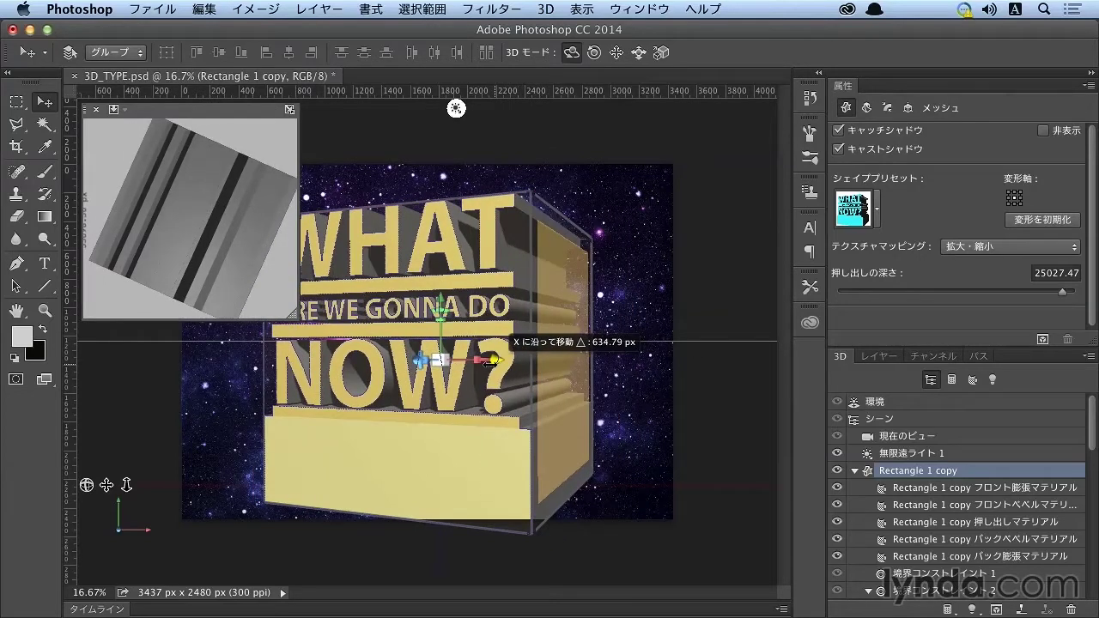
pyautogui.moveTo(434, 296)
pyautogui.mouseDown()
pyautogui.moveTo(433, 273)
pyautogui.moveTo(433, 303)
pyautogui.mouseUp()
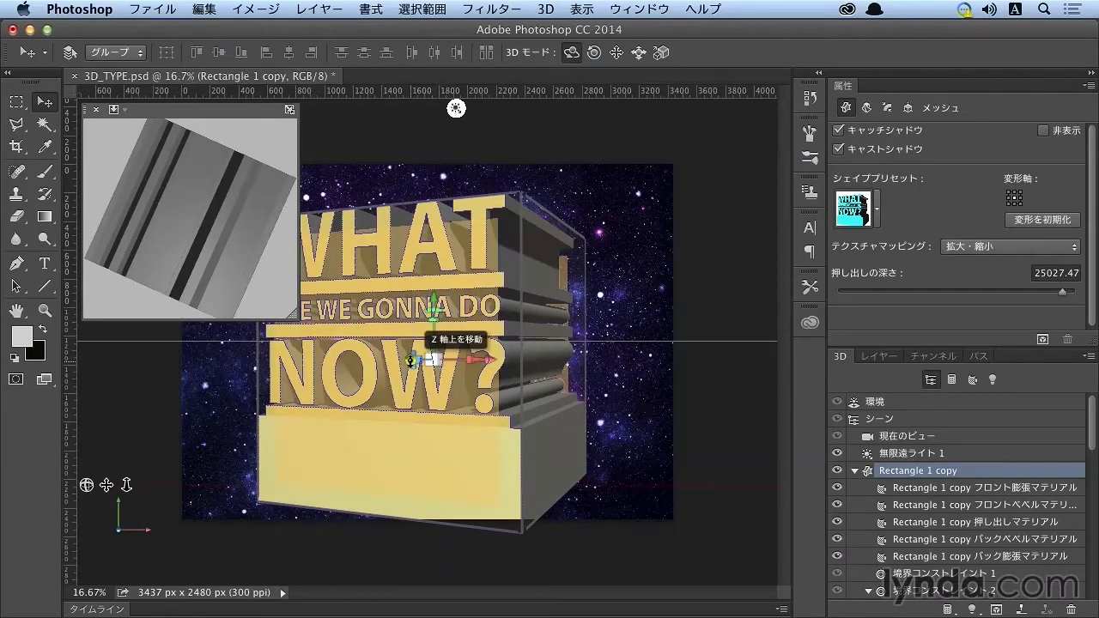
pyautogui.moveTo(412, 360)
pyautogui.mouseDown()
pyautogui.moveTo(350, 391)
pyautogui.moveTo(448, 360)
pyautogui.mouseUp()
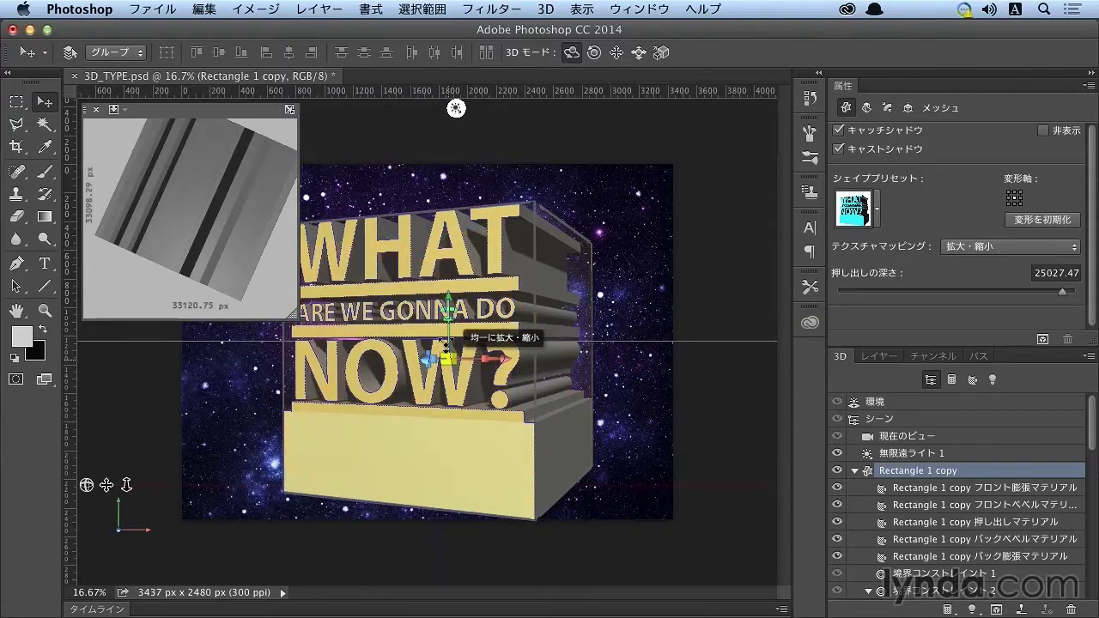
pyautogui.moveTo(445, 305)
pyautogui.mouseDown()
pyautogui.moveTo(446, 369)
pyautogui.moveTo(630, 390)
pyautogui.moveTo(598, 392)
pyautogui.mouseUp()
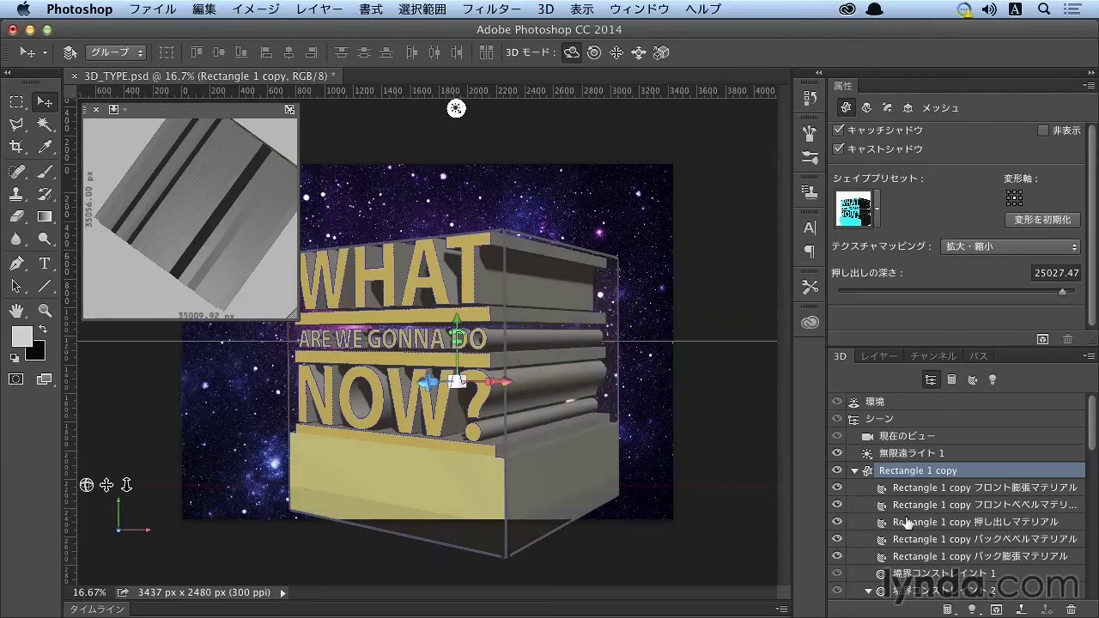
# Step: Set the front inflation material's Self-Illumination to yellow (RGB 148/150/0)
pyautogui.click(936, 488)
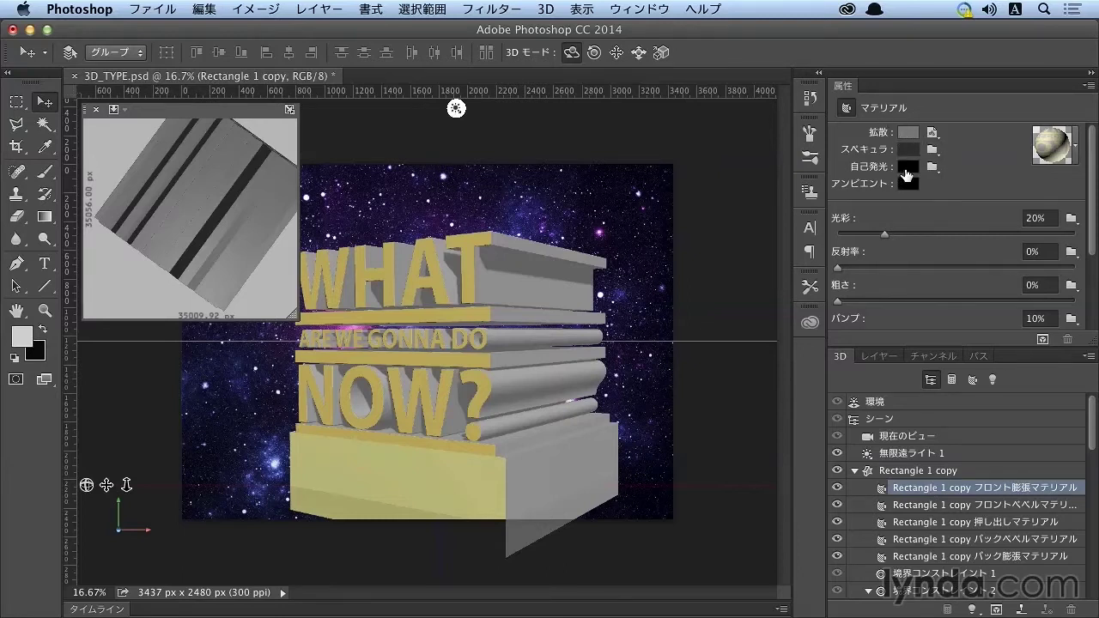
pyautogui.click(908, 170)
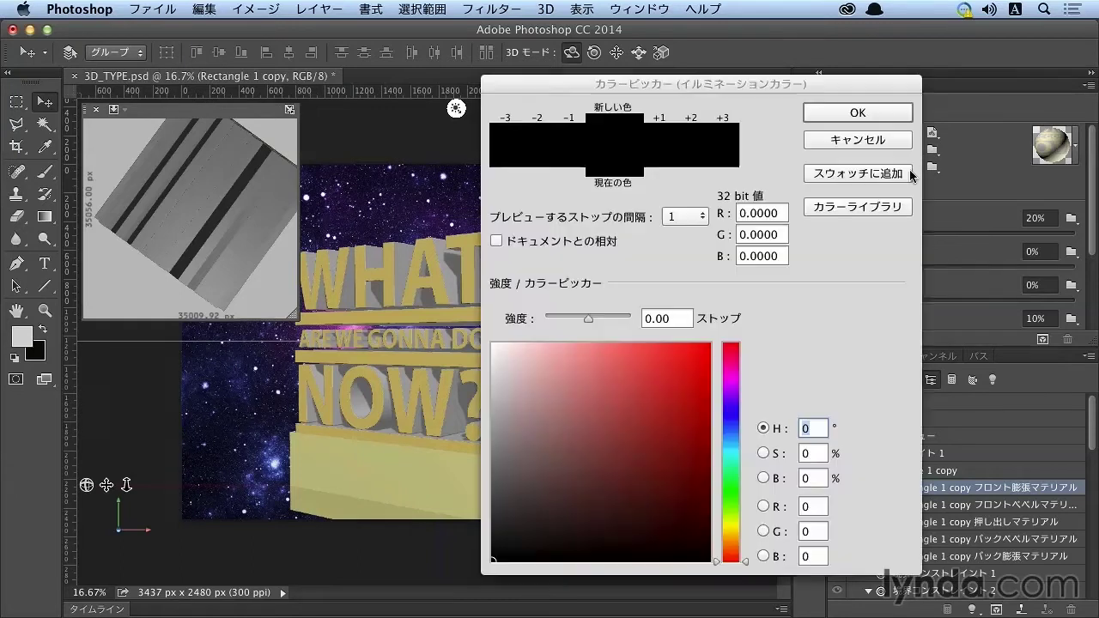
pyautogui.click(726, 516)
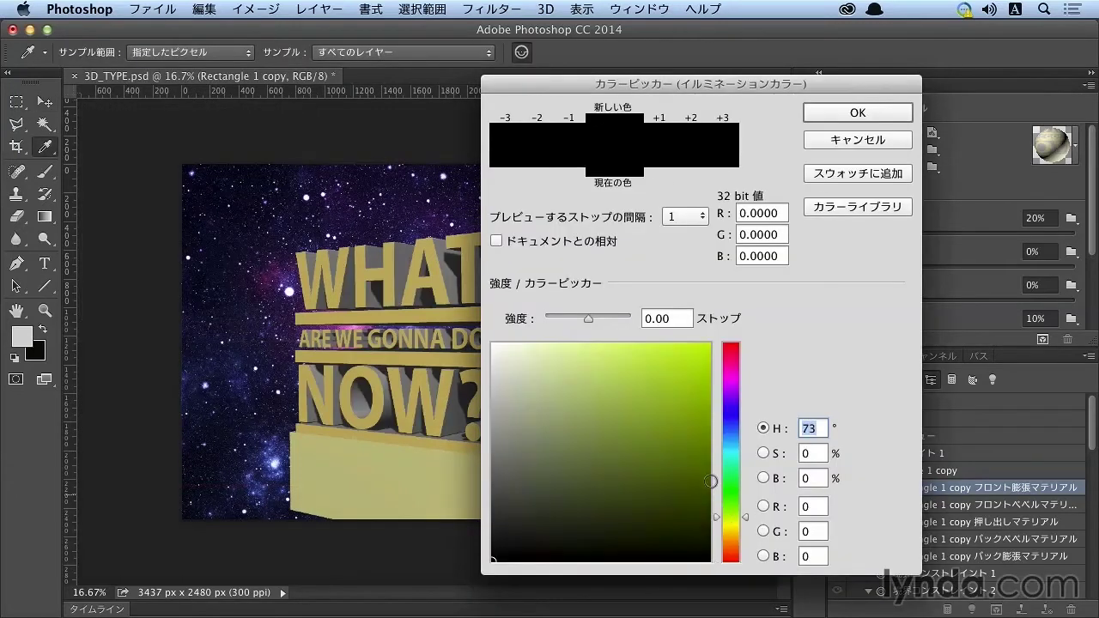
pyautogui.moveTo(745, 515); pyautogui.dragTo(745, 524)
pyautogui.click(707, 437)
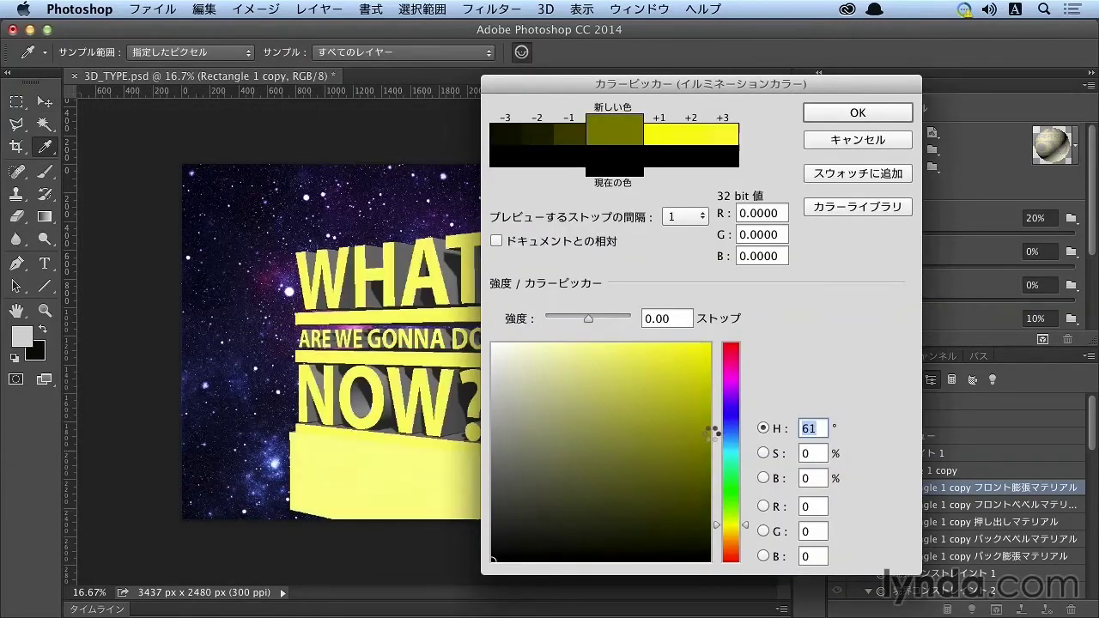
pyautogui.click(837, 107)
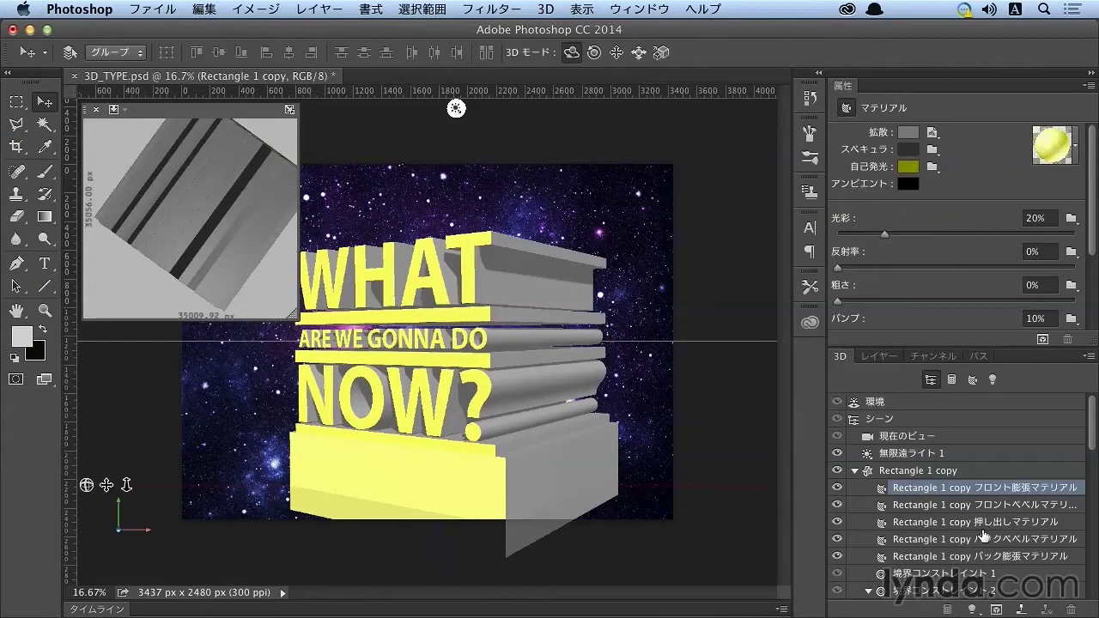
pyautogui.moveTo(993, 513); pyautogui.dragTo(984, 558)
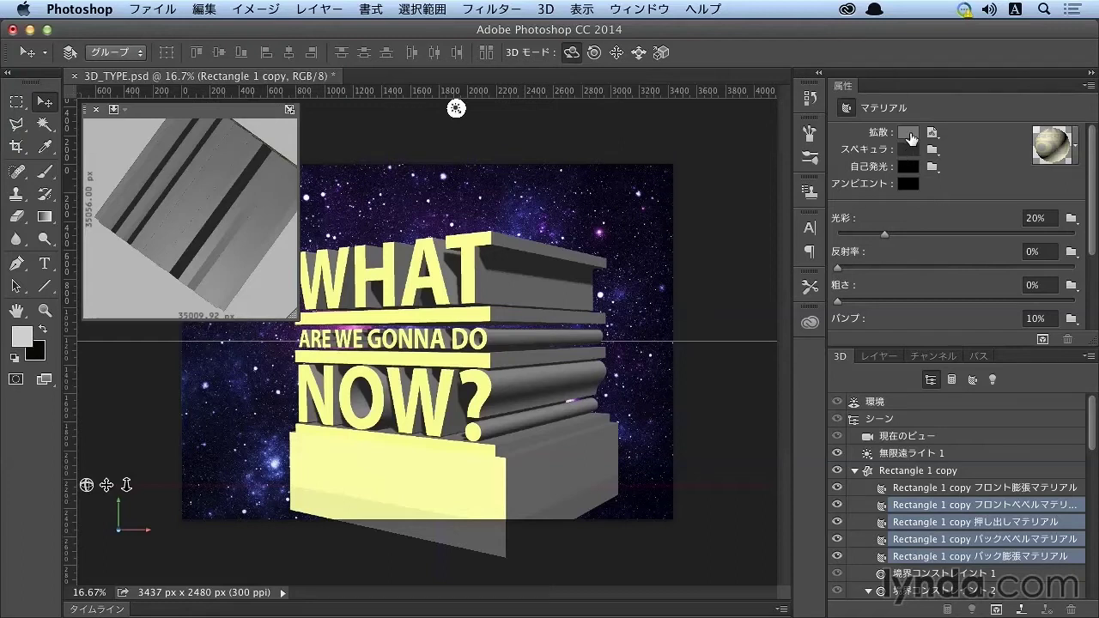
# Step: Give the bevel, extrusion and back materials a dark brown diffuse colour (RGB 84/42/0)
pyautogui.click(907, 133)
pyautogui.moveTo(698, 88); pyautogui.dragTo(779, 90)
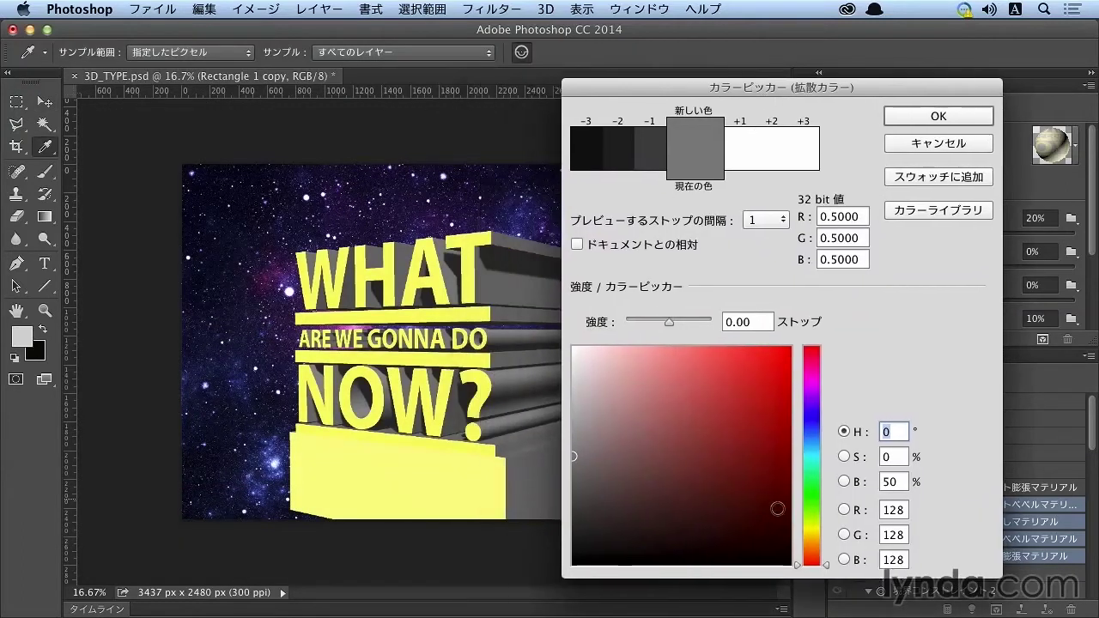
pyautogui.click(815, 542)
pyautogui.moveTo(777, 496); pyautogui.dragTo(786, 501)
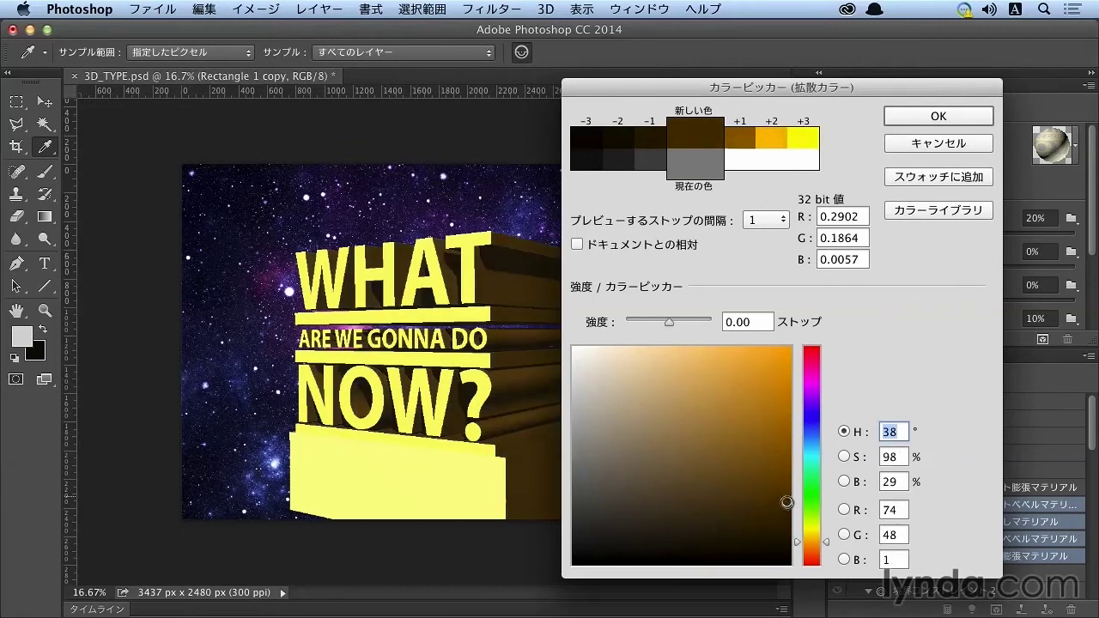
pyautogui.moveTo(786, 502); pyautogui.dragTo(789, 493)
pyautogui.moveTo(817, 539); pyautogui.dragTo(823, 550)
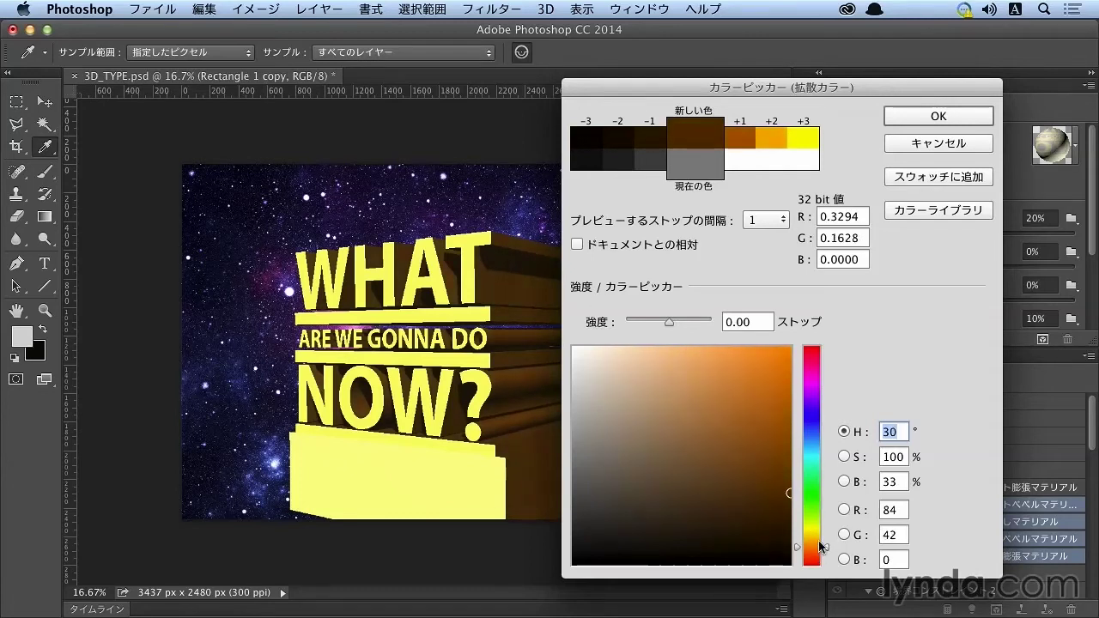
pyautogui.click(936, 115)
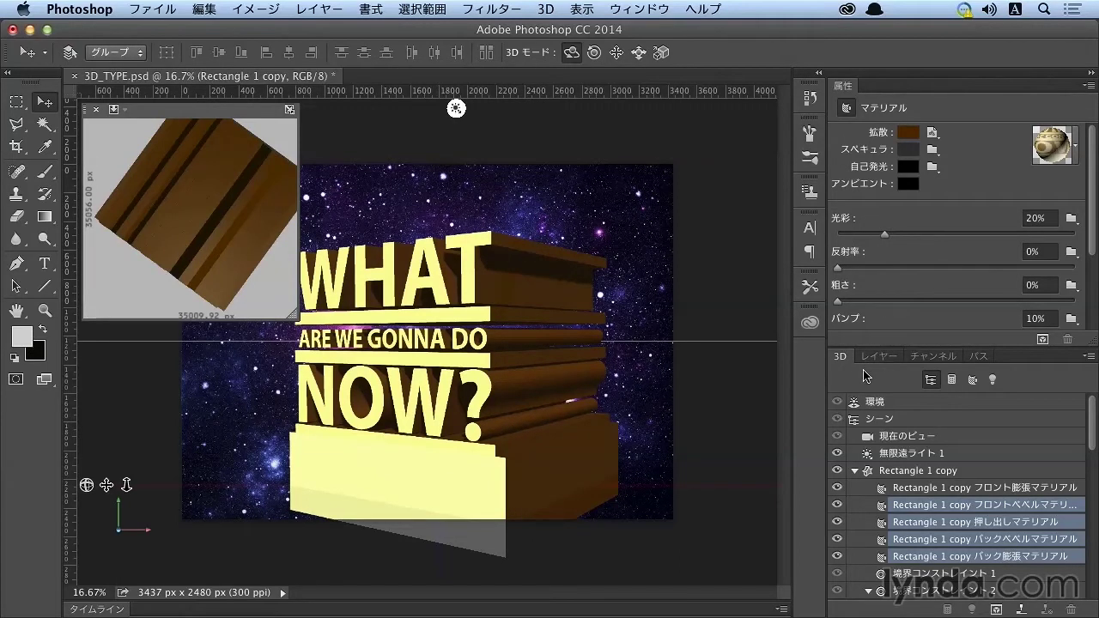
pyautogui.click(913, 486)
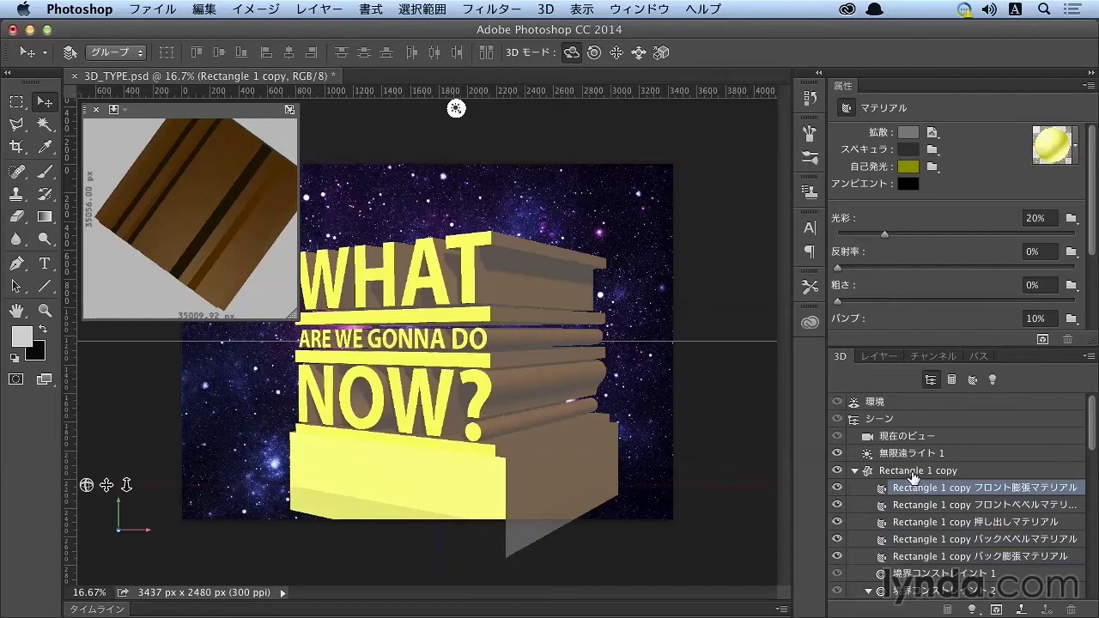
# Step: Reduce the Rectangle 1 copy mesh's Extrusion Depth to 12513.8
pyautogui.click(913, 472)
pyautogui.click(855, 471)
pyautogui.click(854, 472)
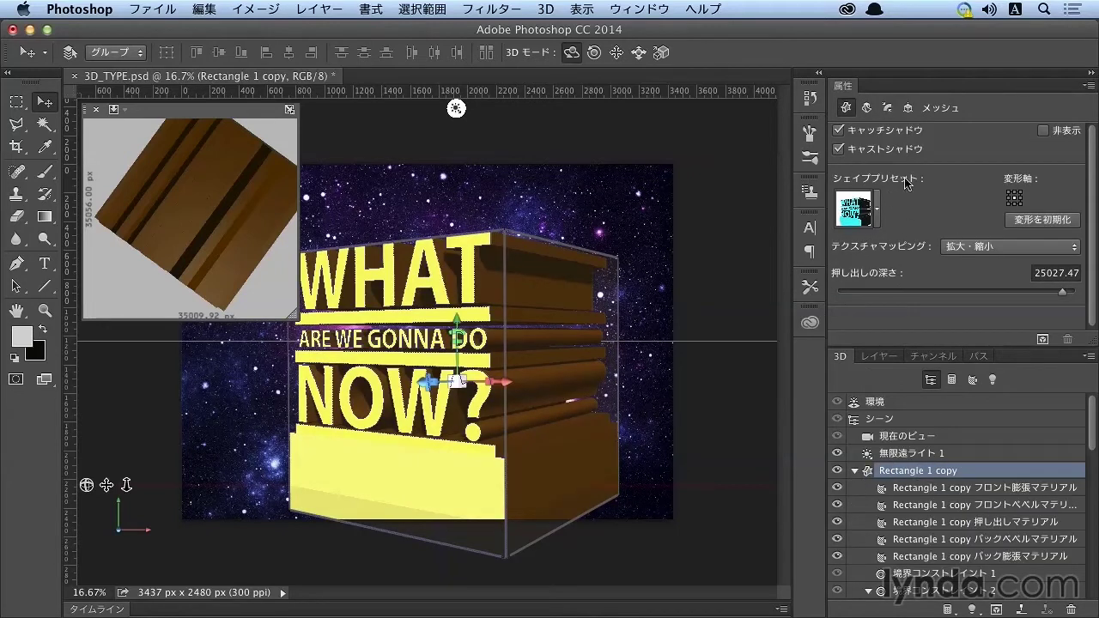
pyautogui.moveTo(1006, 294)
pyautogui.mouseDown()
pyautogui.moveTo(1034, 295)
pyautogui.moveTo(1022, 294)
pyautogui.mouseUp()
pyautogui.moveTo(1021, 292); pyautogui.dragTo(1048, 292)
pyautogui.hotkey('ctrl', 'z')
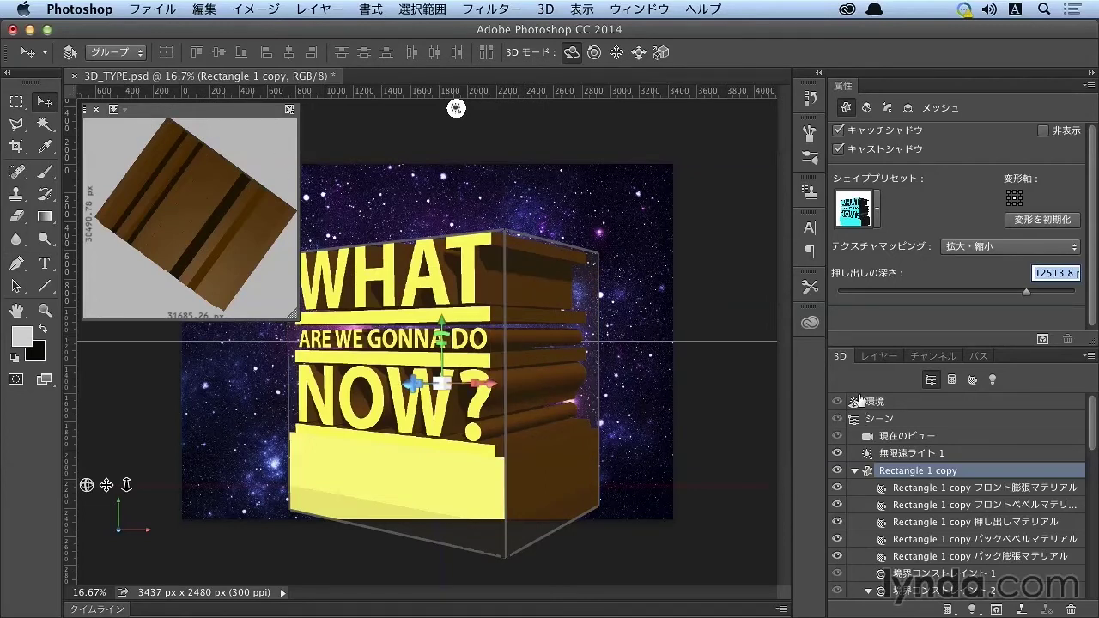
# Step: In the Layers panel, collapse and hide the begin group to reveal the finished artwork
pyautogui.click(879, 355)
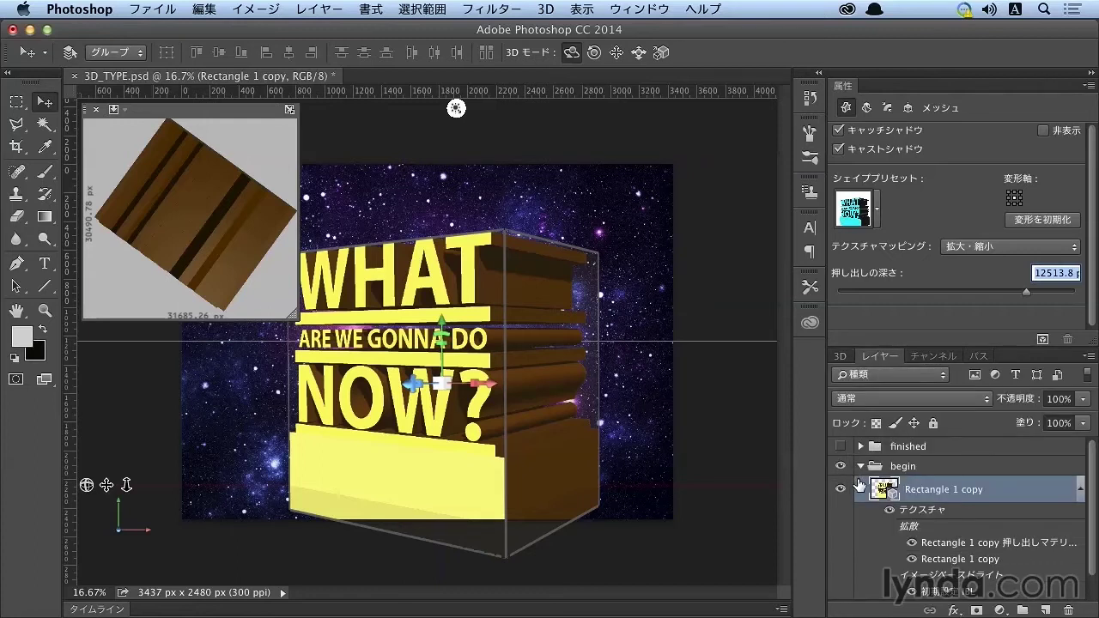
pyautogui.click(860, 466)
pyautogui.click(840, 466)
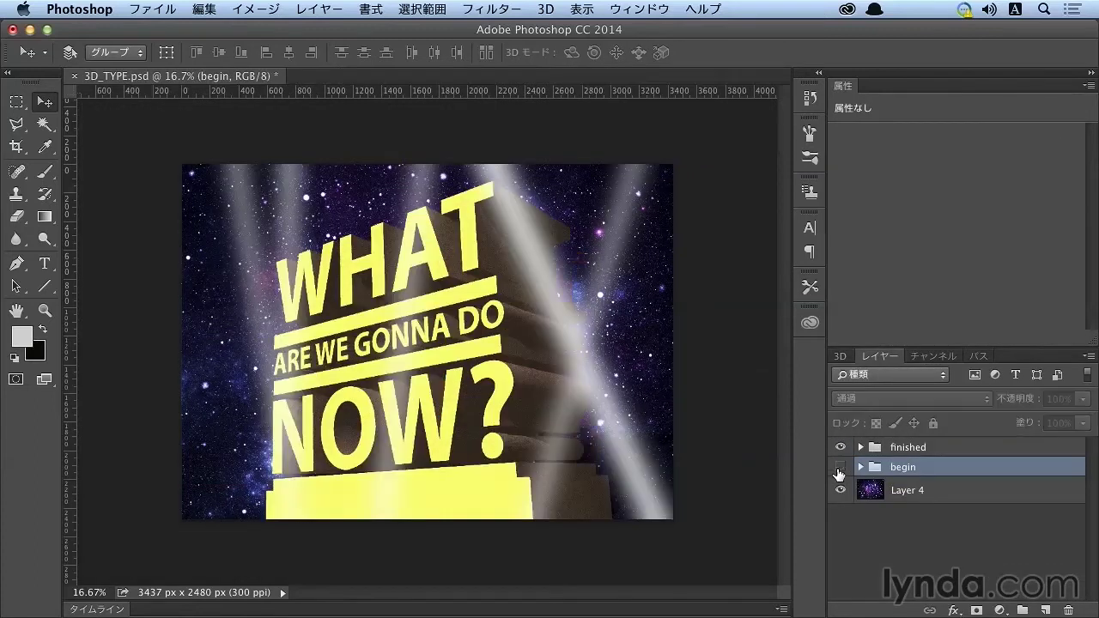